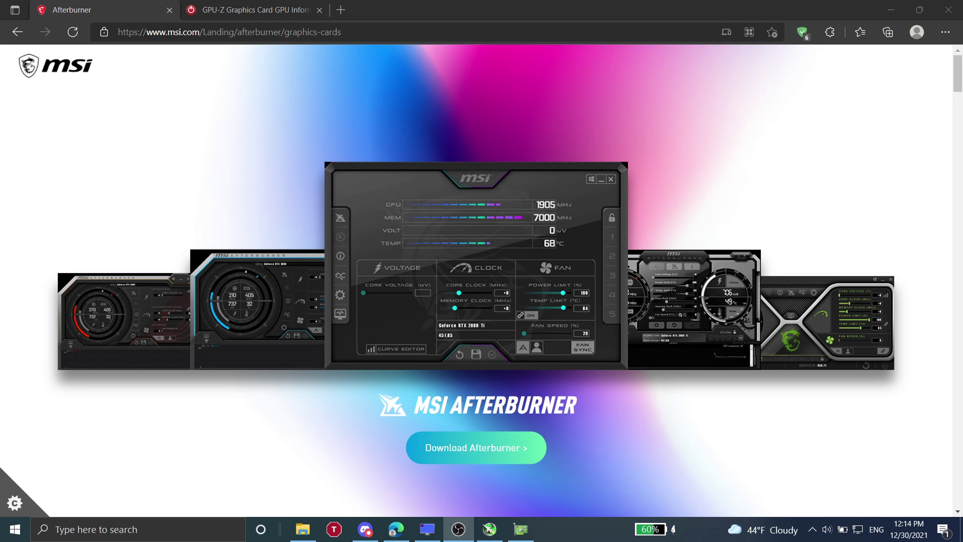
Compare the GPU-Z and MSI Afterburner download pages, reviewing GPU-Z's screenshots
click(241, 7)
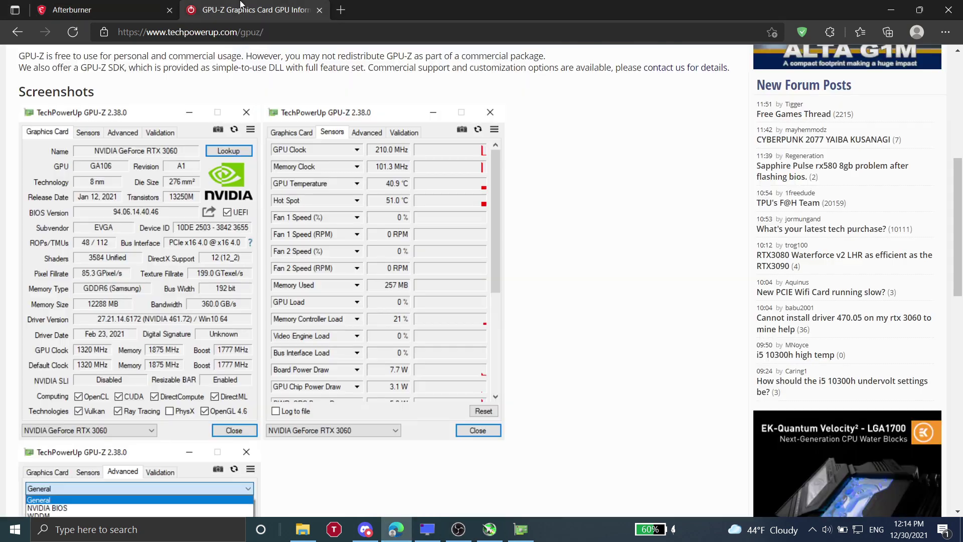
click(131, 8)
click(321, 111)
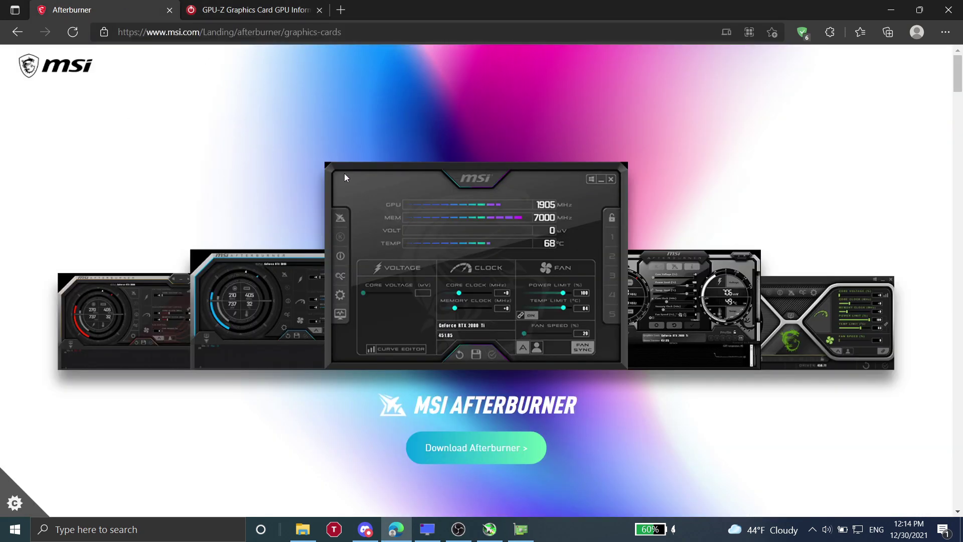
click(294, 4)
scroll(273, 259, up, 7)
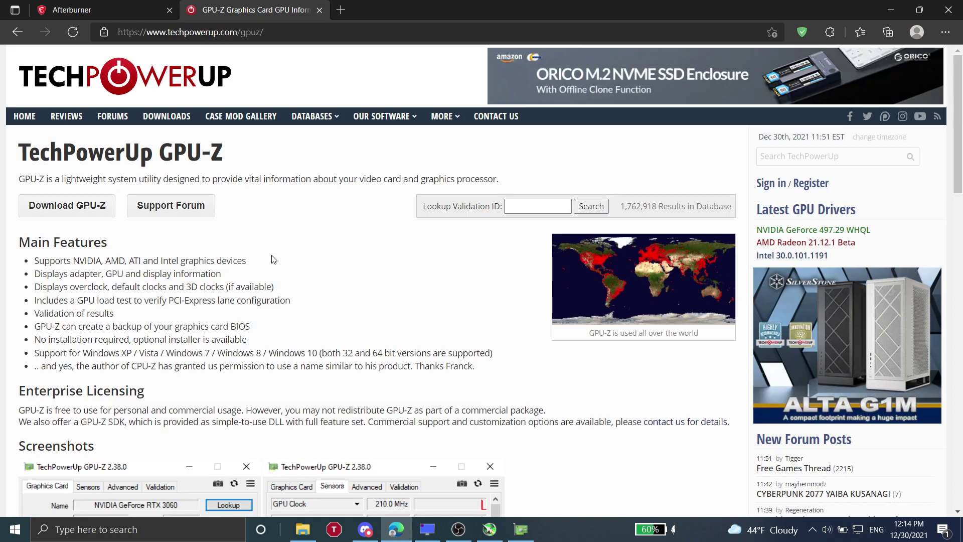
scroll(321, 326, down, 10)
click(103, 10)
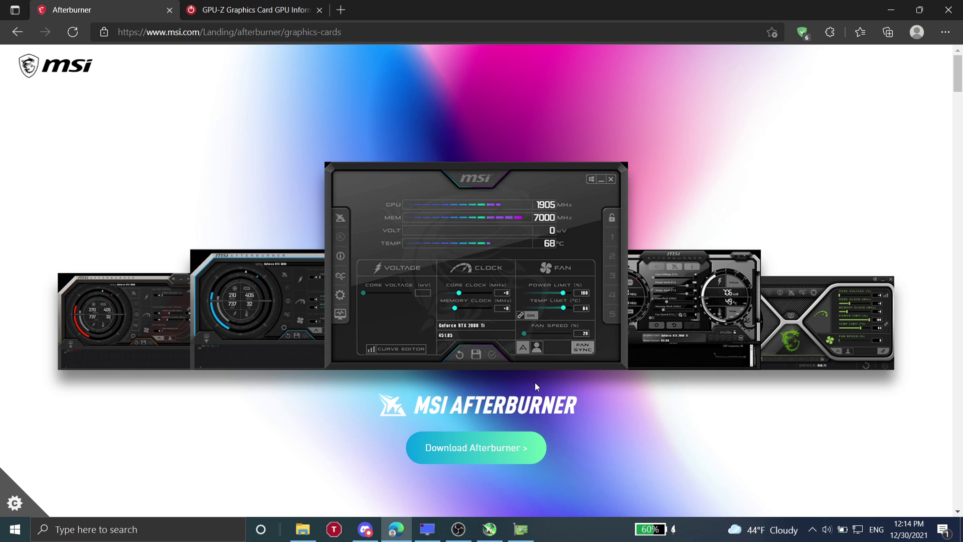
click(253, 10)
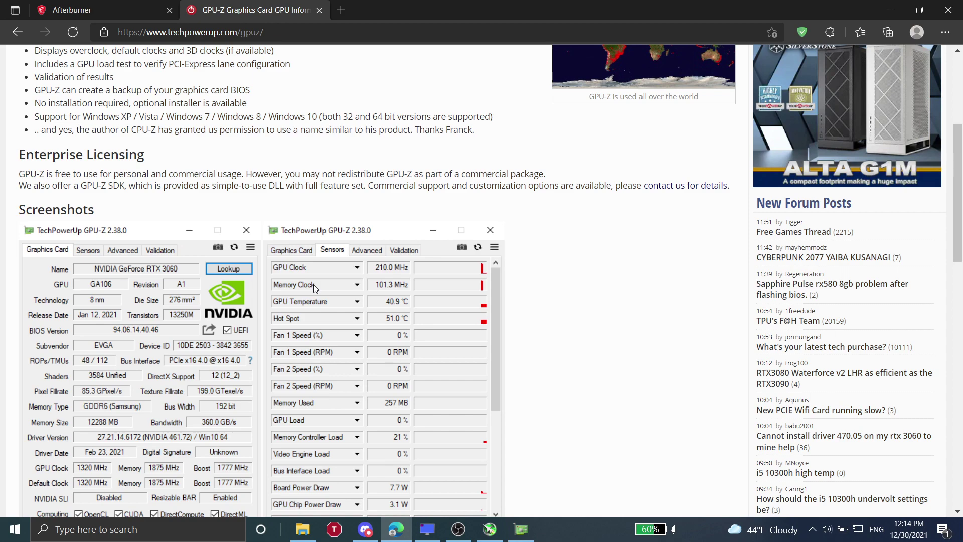
scroll(498, 300, up, 5)
scroll(420, 363, down, 7)
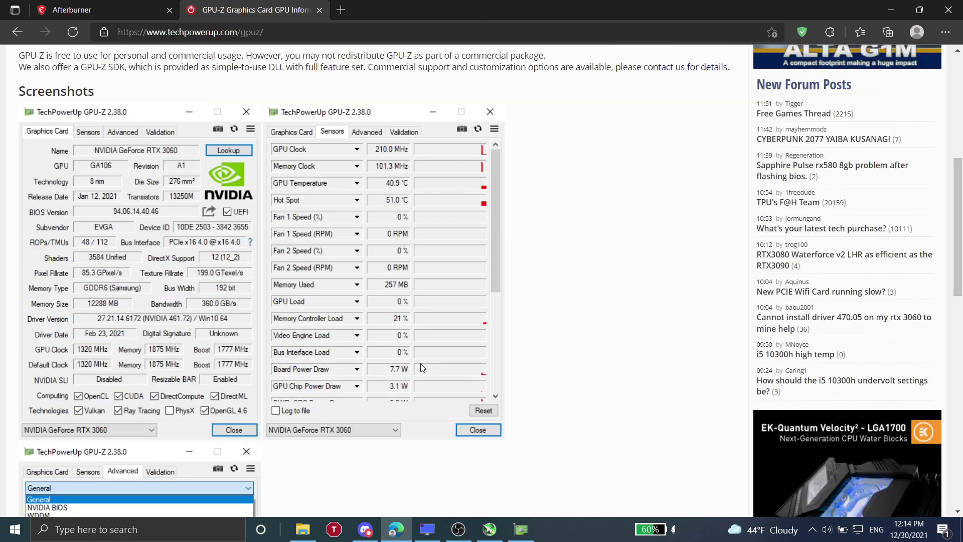
scroll(402, 358, up, 7)
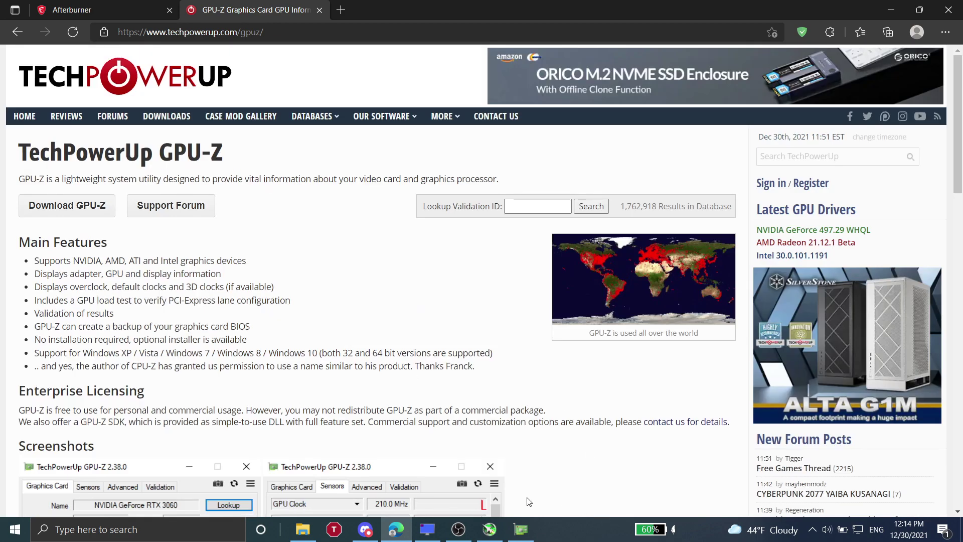
key(ctrl+Tab)
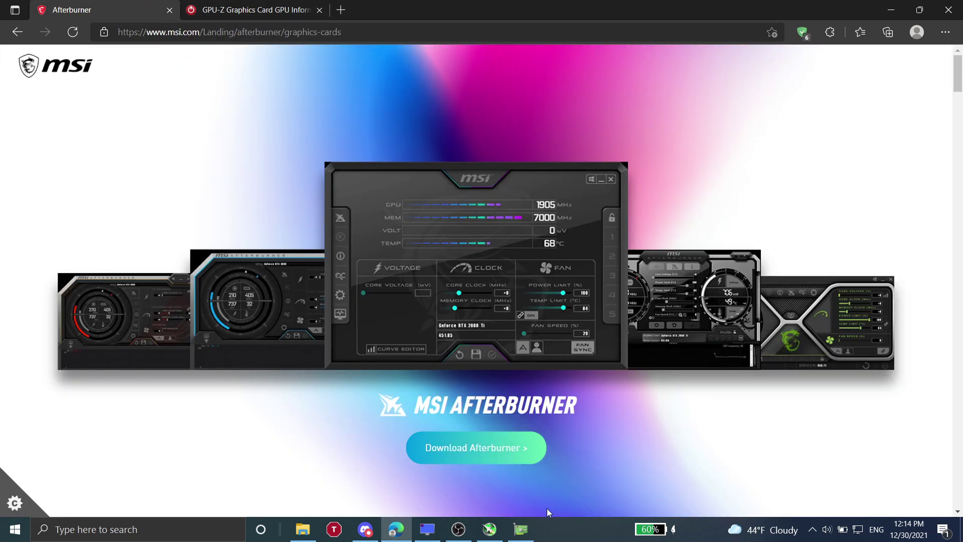
In Afterburner's User Interface settings, preview the MSI Steampunked and MSI Tech Afterburner skins
click(490, 529)
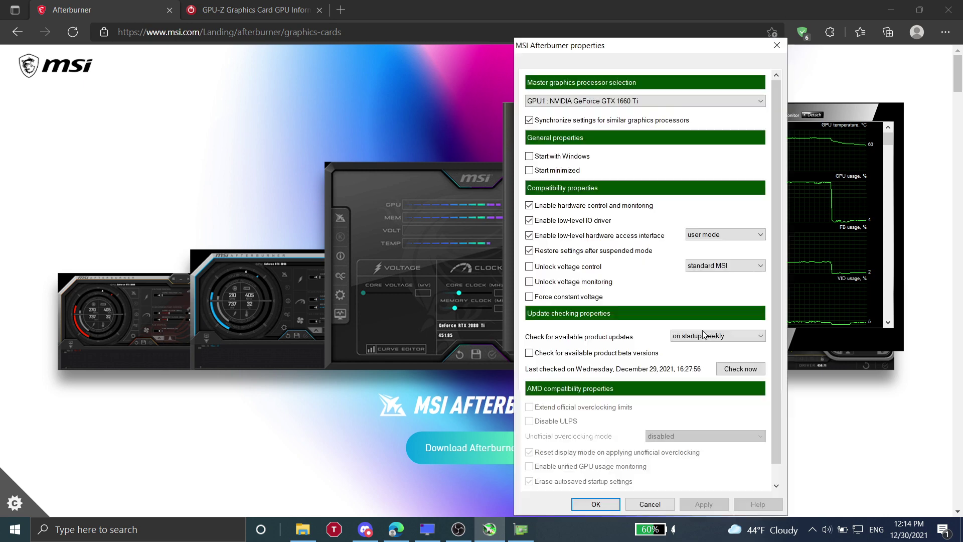
click(683, 335)
click(778, 63)
click(778, 62)
click(779, 62)
click(711, 63)
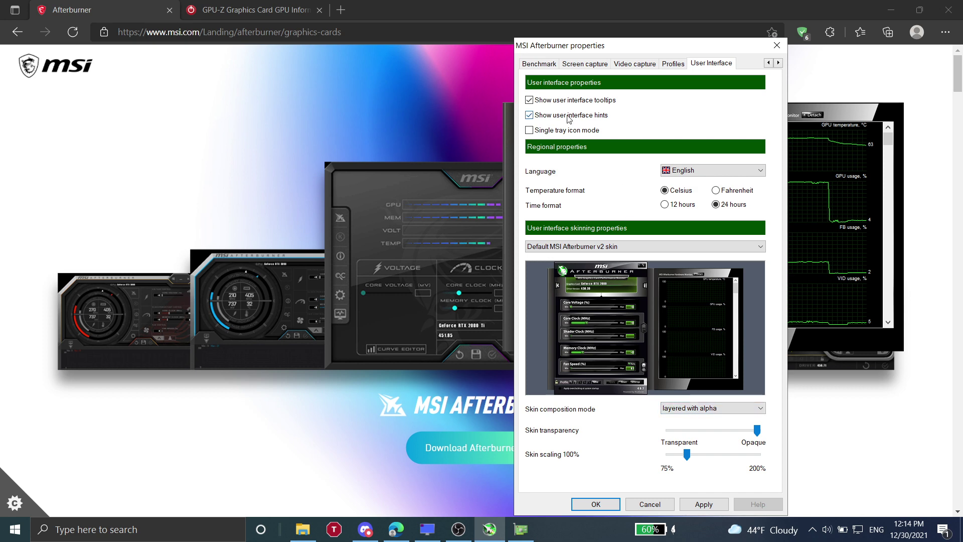
click(614, 246)
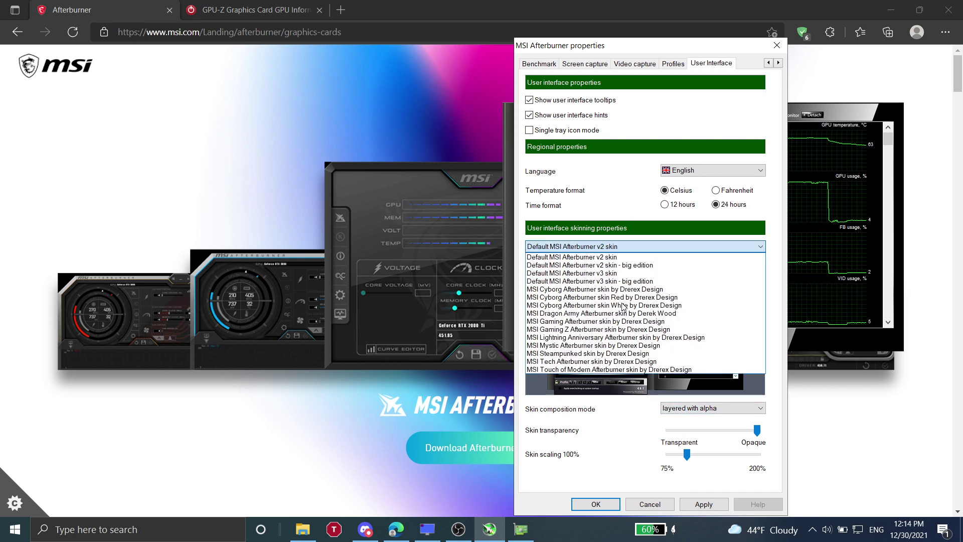
click(624, 357)
click(613, 246)
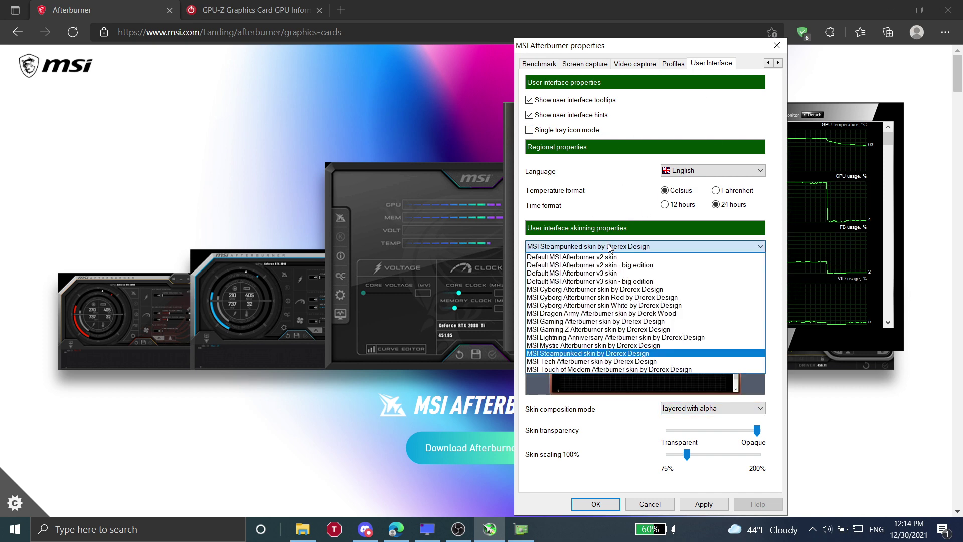
click(588, 365)
Choose the MSI Mystic Afterburner skin, apply it, and decline restarting now
click(613, 246)
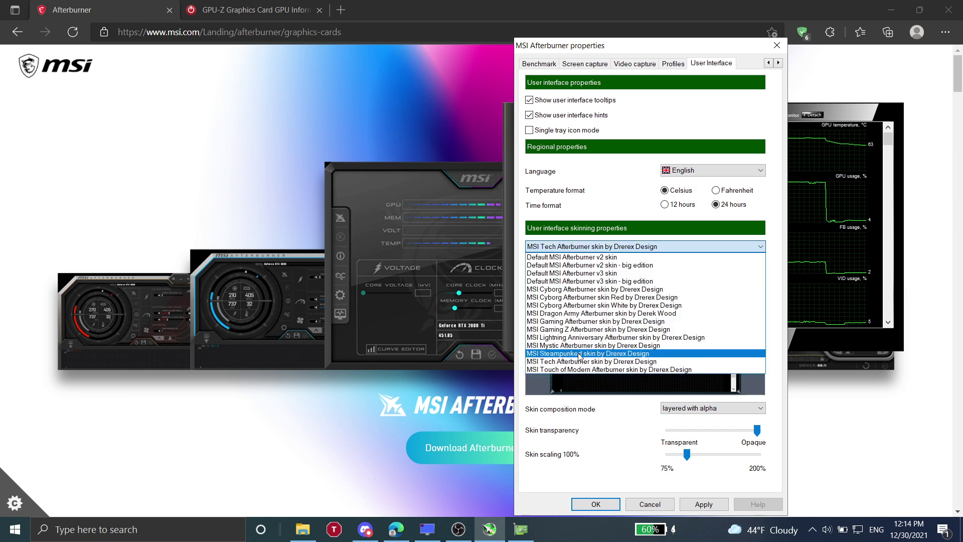
click(584, 370)
click(636, 247)
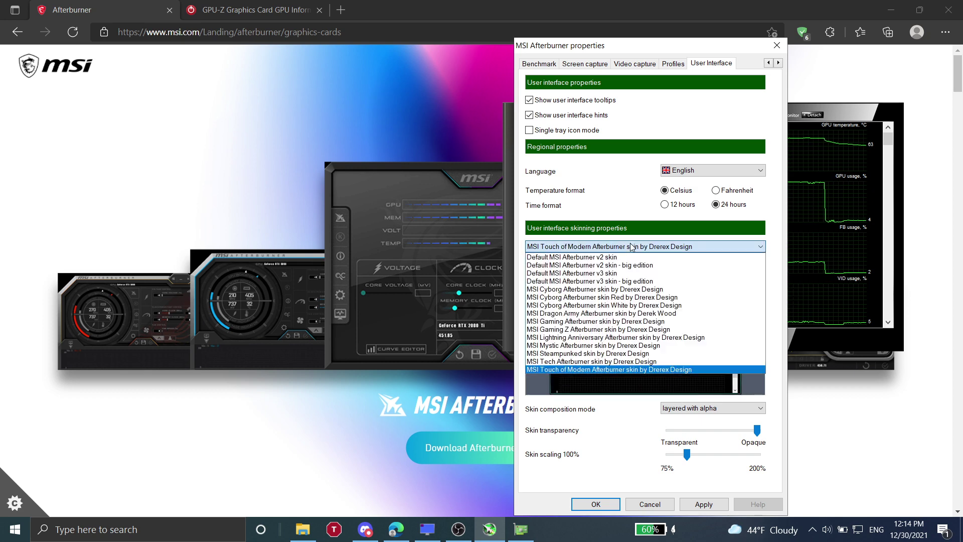
click(591, 345)
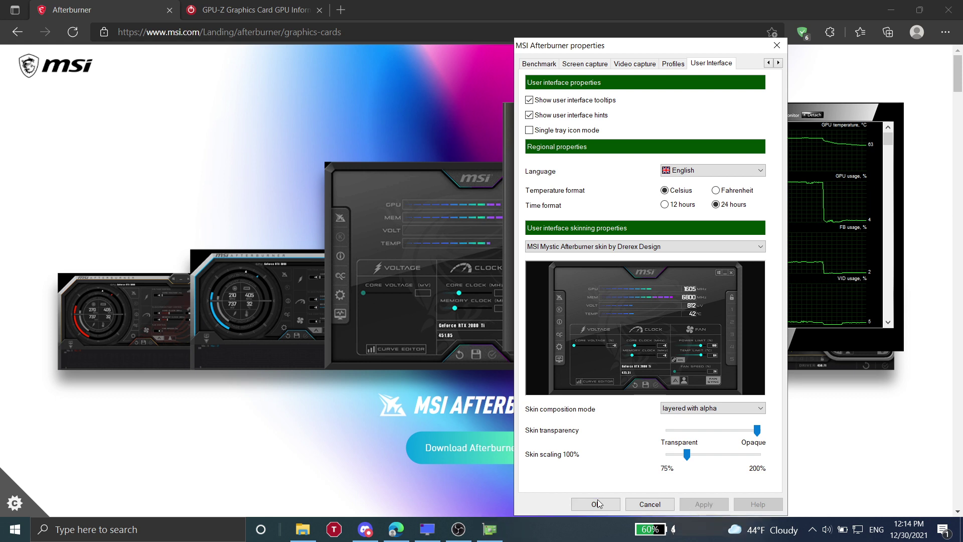
click(691, 503)
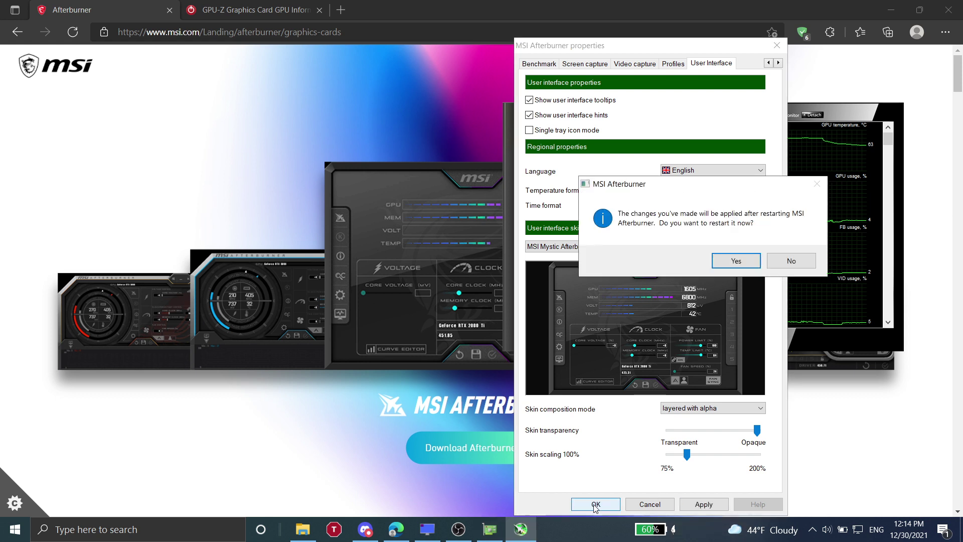
click(786, 261)
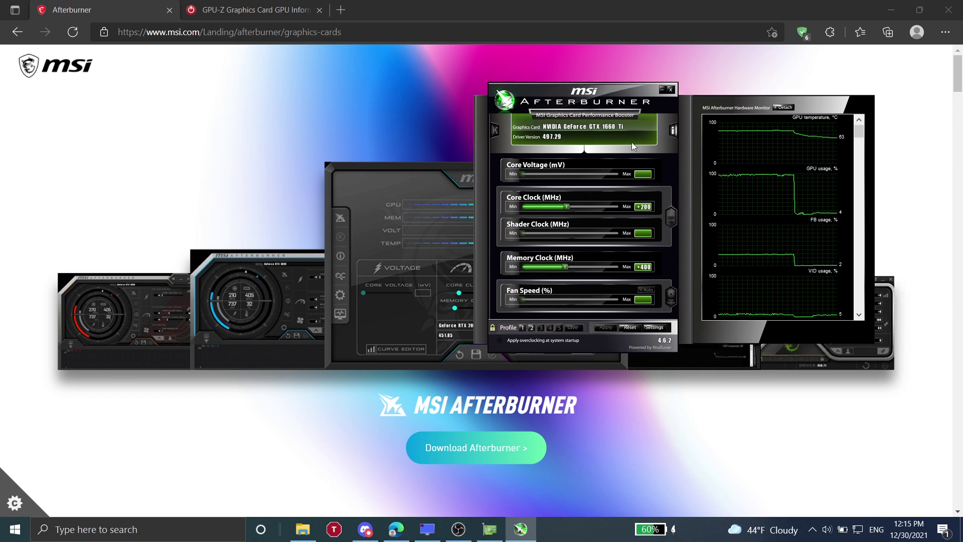
Open and close the voltage/frequency curve editor repeatedly to inspect the curve
key(ctrl+f)
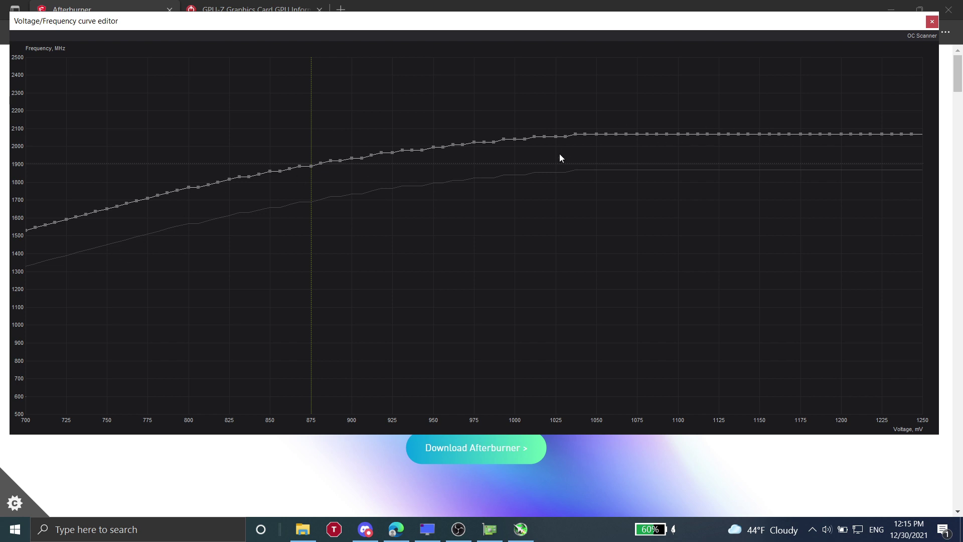
click(931, 21)
key(ctrl+f)
click(932, 21)
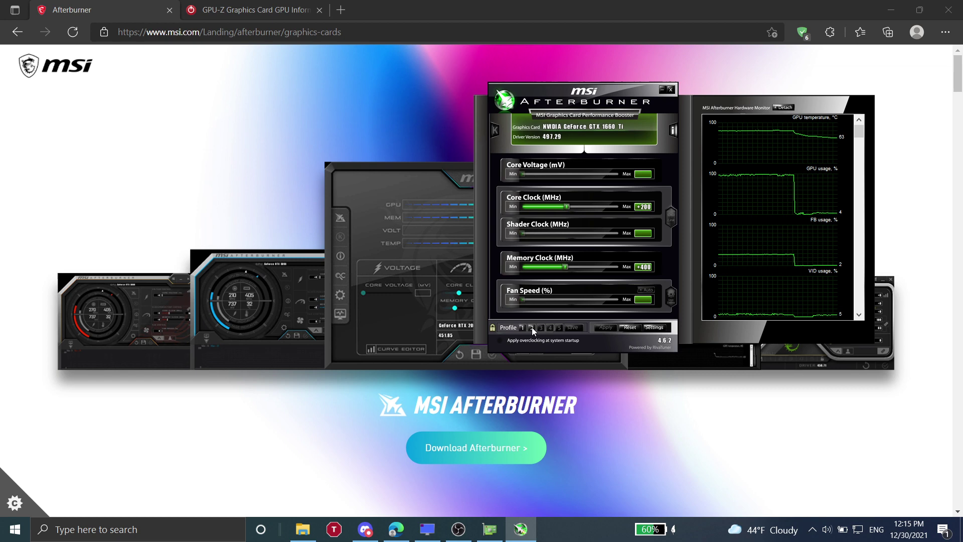
key(ctrl+f)
click(932, 21)
key(ctrl+f)
click(931, 22)
Check the curve twice more, shift the window up-left, and reveal hidden tray icons
key(ctrl+f)
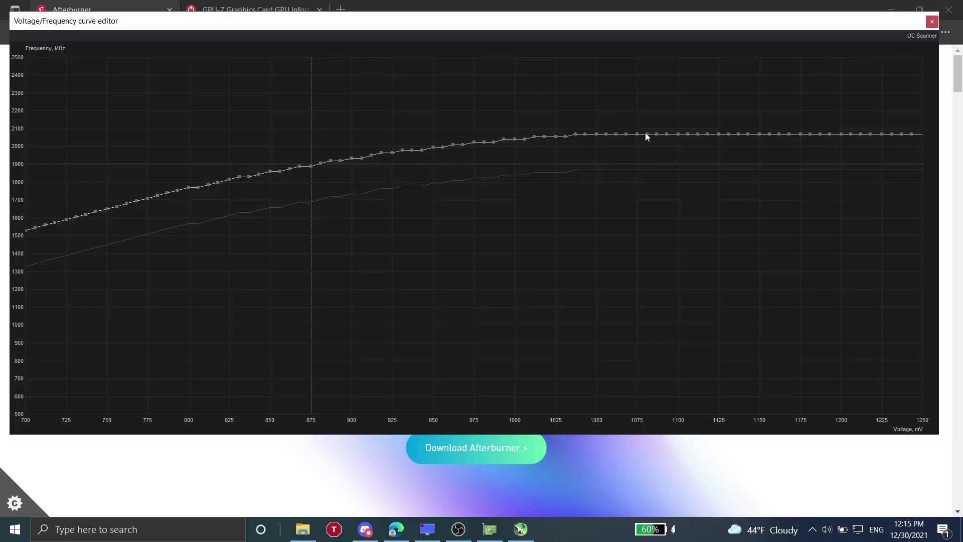
click(931, 23)
key(ctrl+f)
click(932, 21)
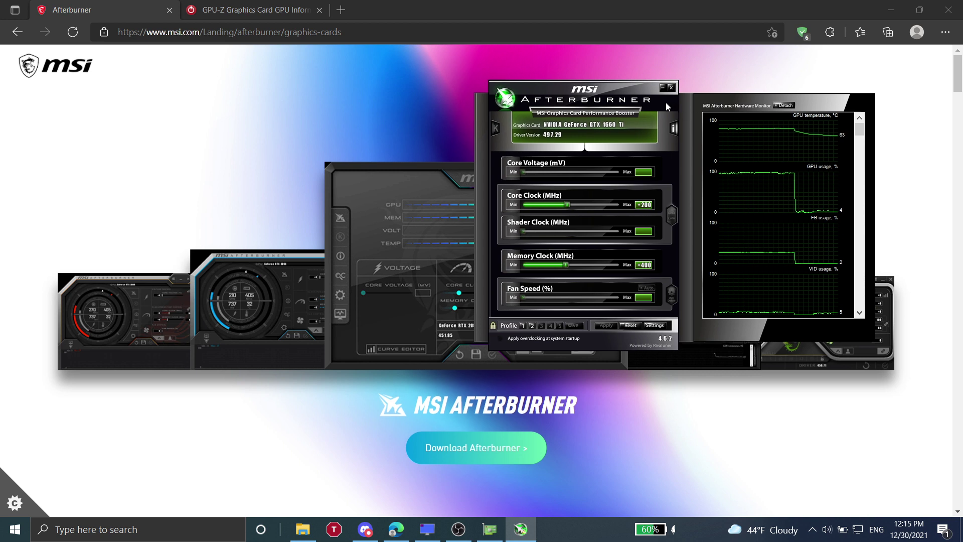
drag(673, 96, 642, 83)
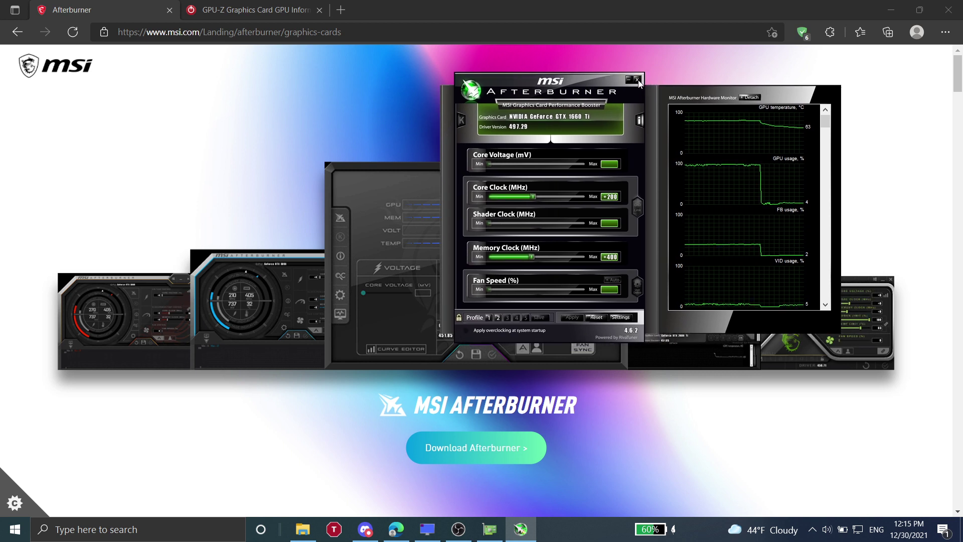
click(813, 529)
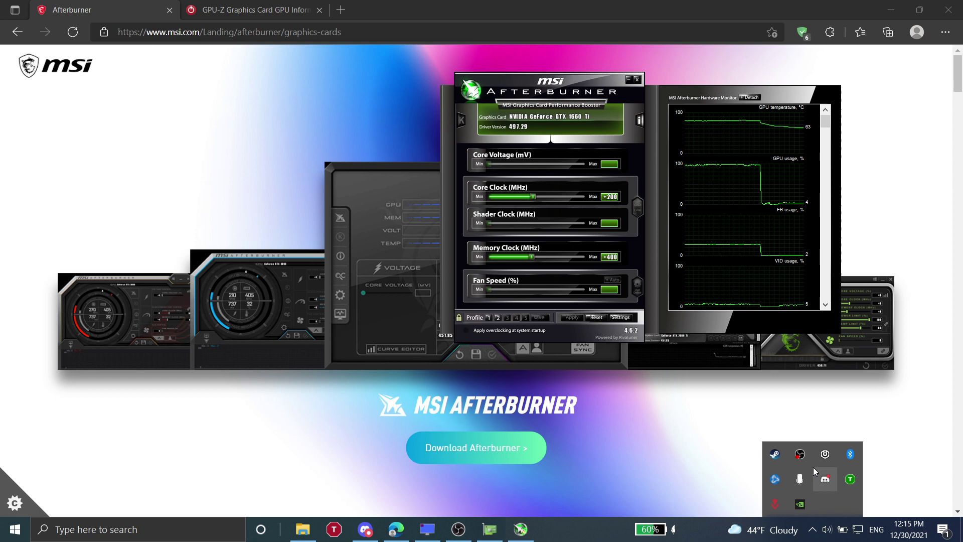
Close Afterburner, relaunch it from Start search, dismiss the RivaTuner warning, and move it up-left
right_click(521, 529)
click(530, 504)
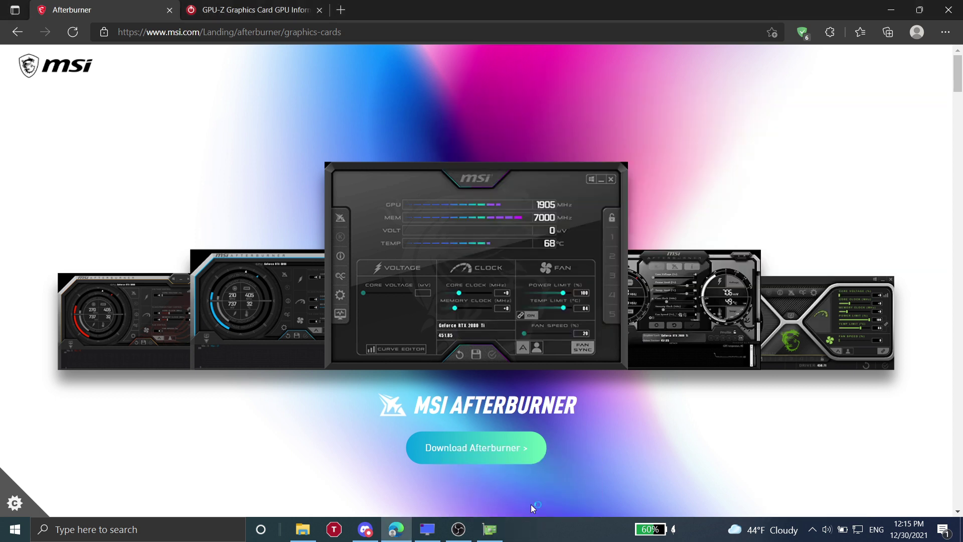
click(813, 529)
click(167, 533)
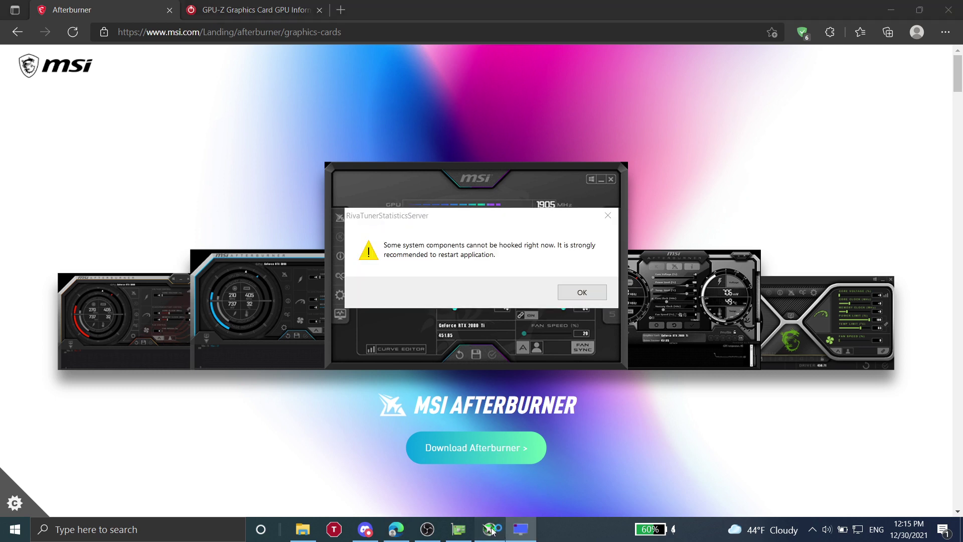
click(582, 295)
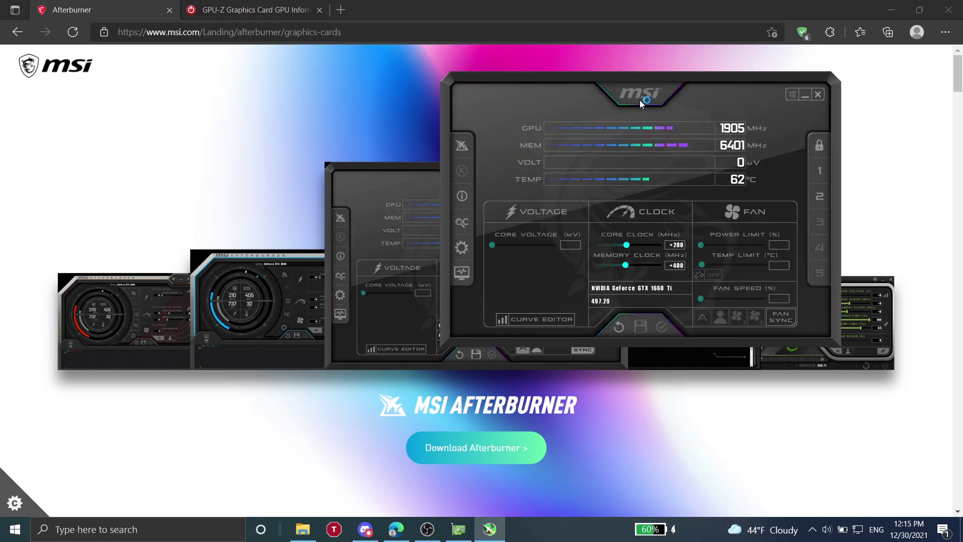
drag(652, 103, 629, 71)
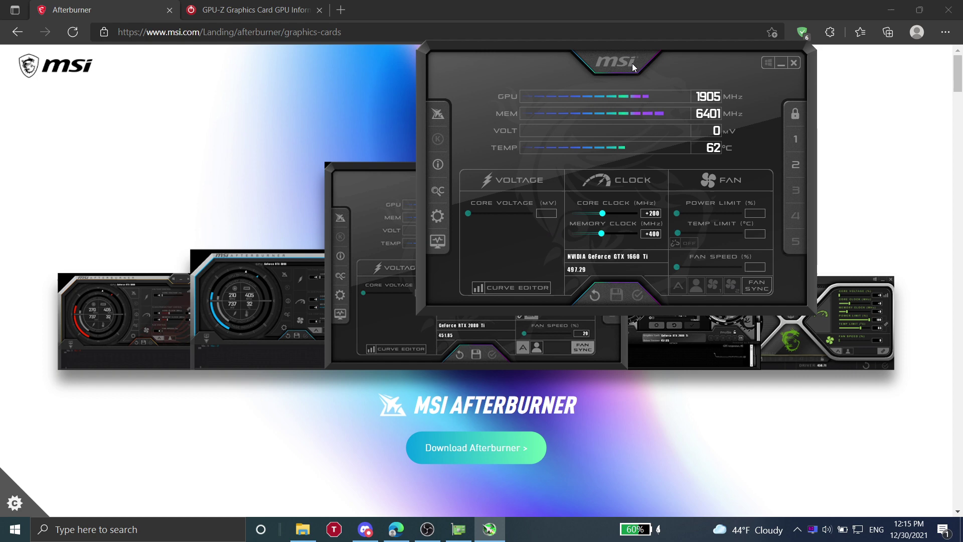
Load profile 2 with zero offsets and lower the 900 mV curve point to 1741 MHz
key(ctrl+f)
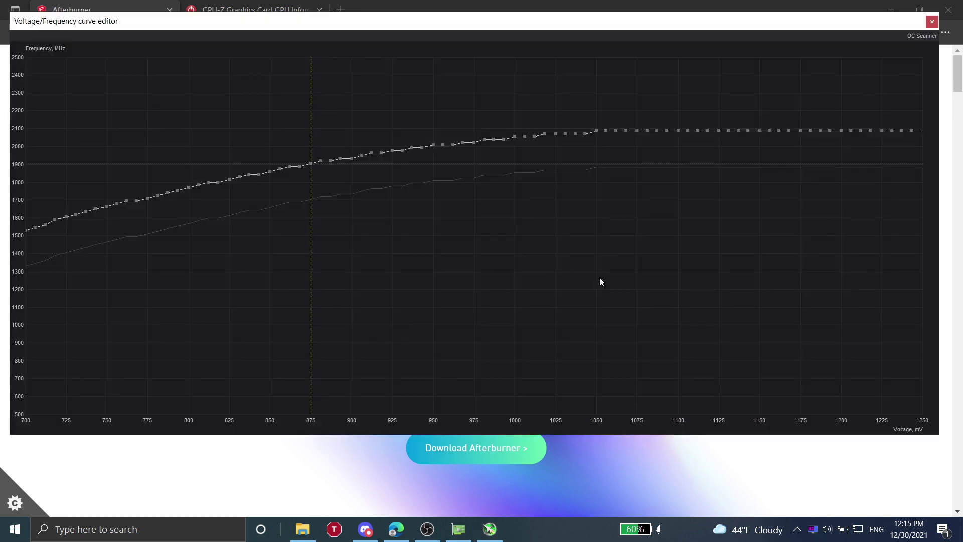
click(932, 21)
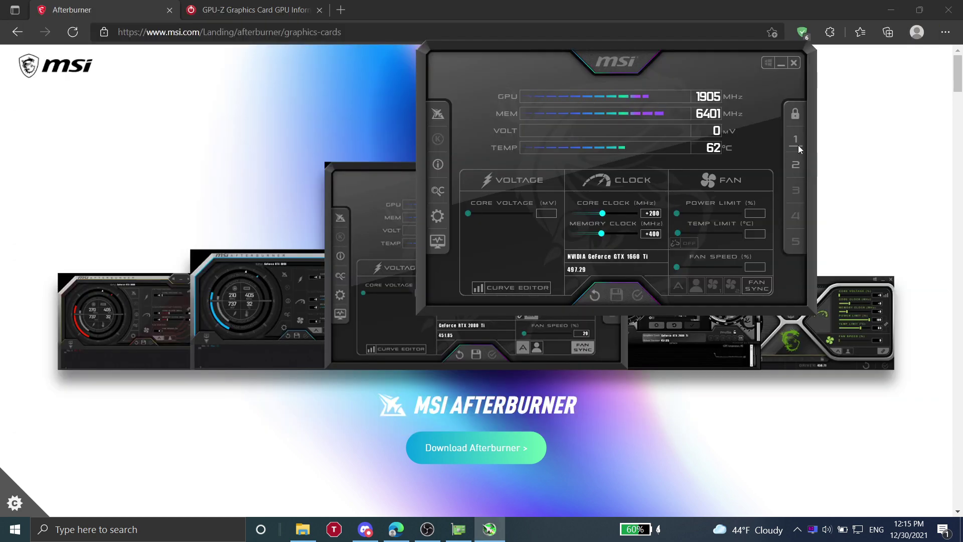
click(795, 164)
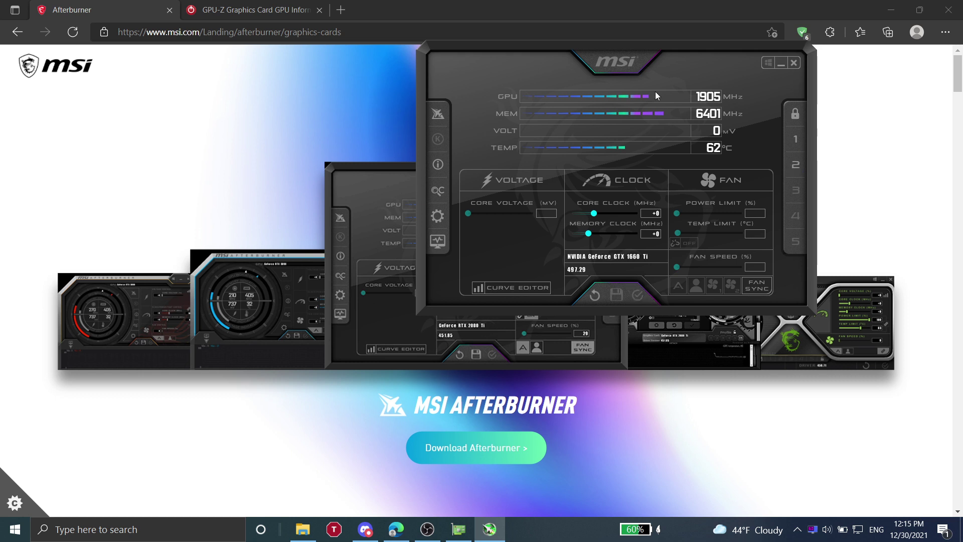
key(ctrl+f)
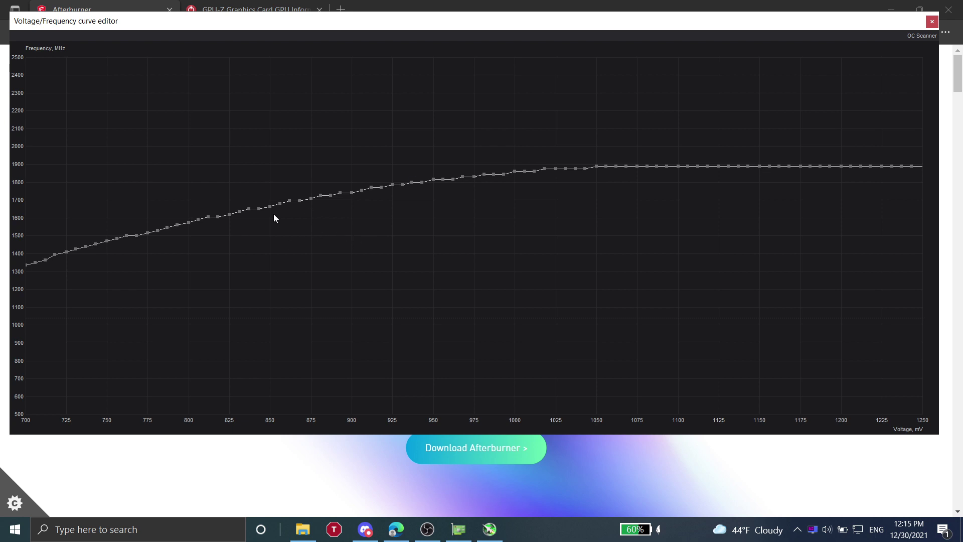
mouse_move(270, 206)
drag(354, 196, 353, 195)
drag(352, 192, 352, 194)
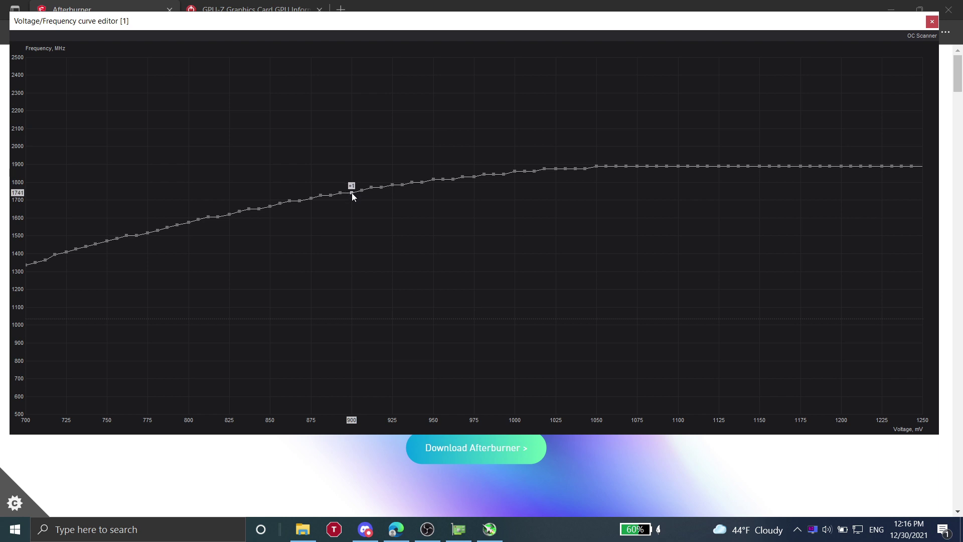
click(931, 23)
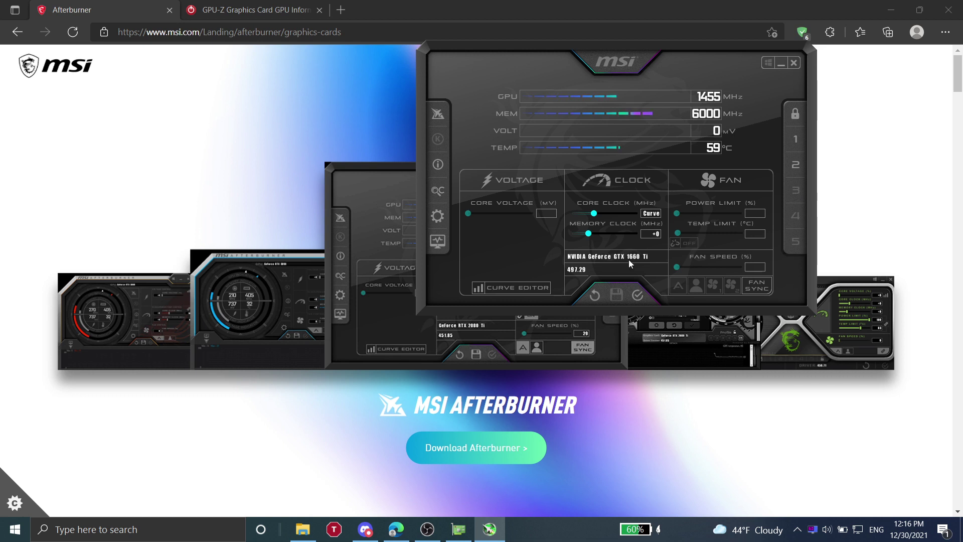
Lock the voltage/frequency curve at the 893 mV point and bring GPU-Z forward
key(ctrl+f)
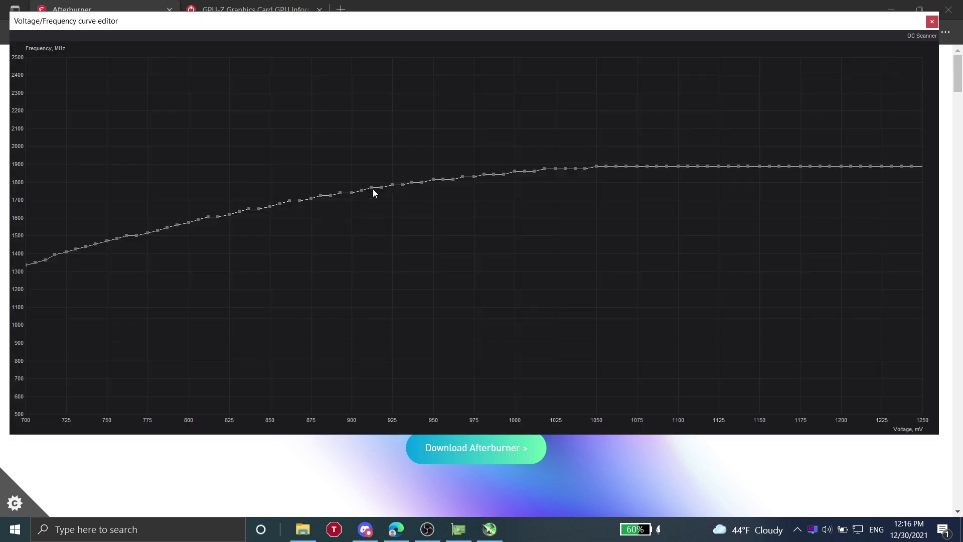
click(340, 193)
key(l)
click(932, 21)
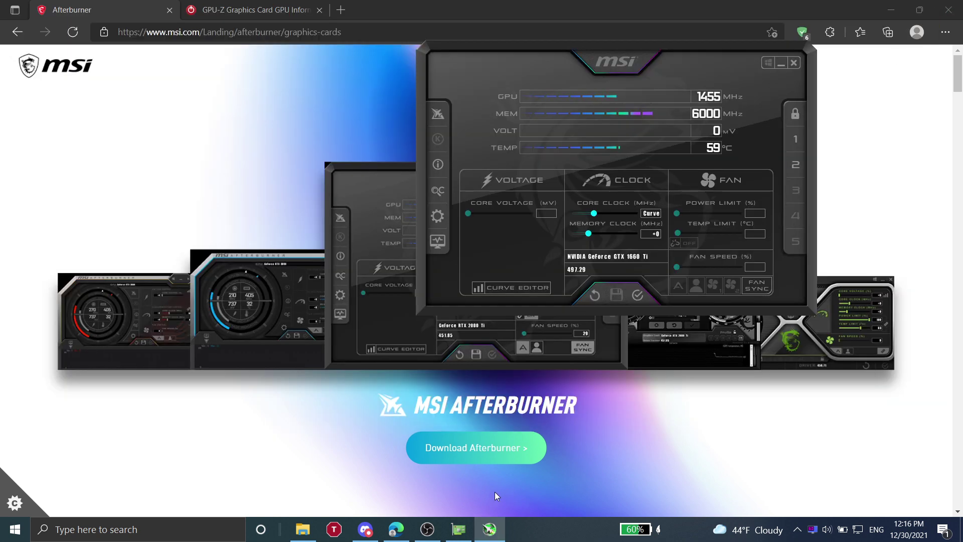
click(458, 529)
Place GPU-Z on the left and show its Sensors readings after a glance at Graphics Card
drag(670, 39, 190, 39)
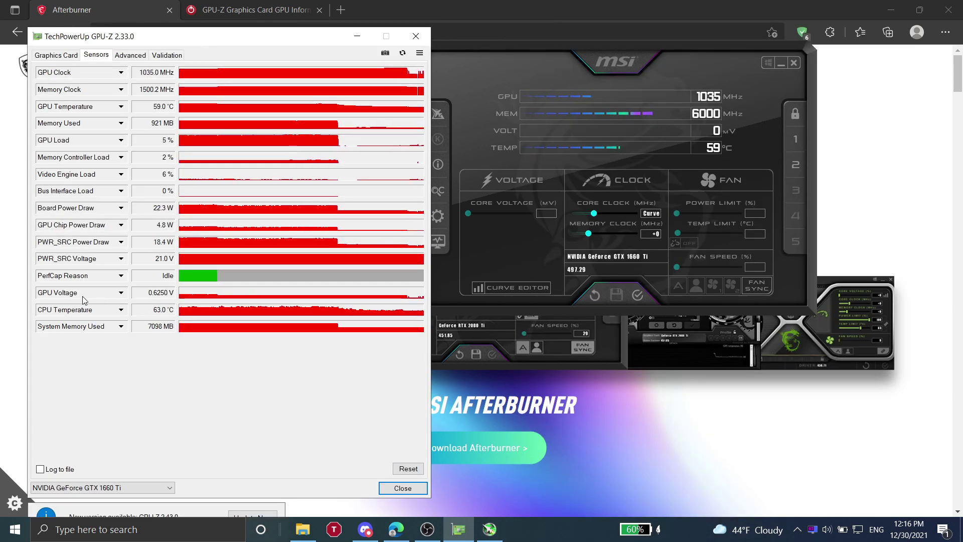
click(57, 56)
click(94, 55)
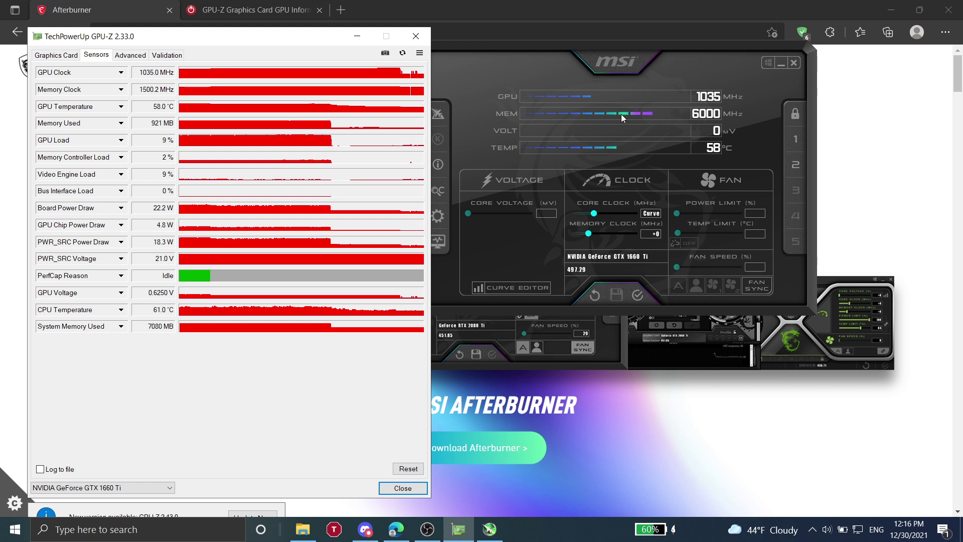
Move Afterburner right of GPU-Z, recheck the locked curve, then shift it further right
drag(669, 69, 722, 65)
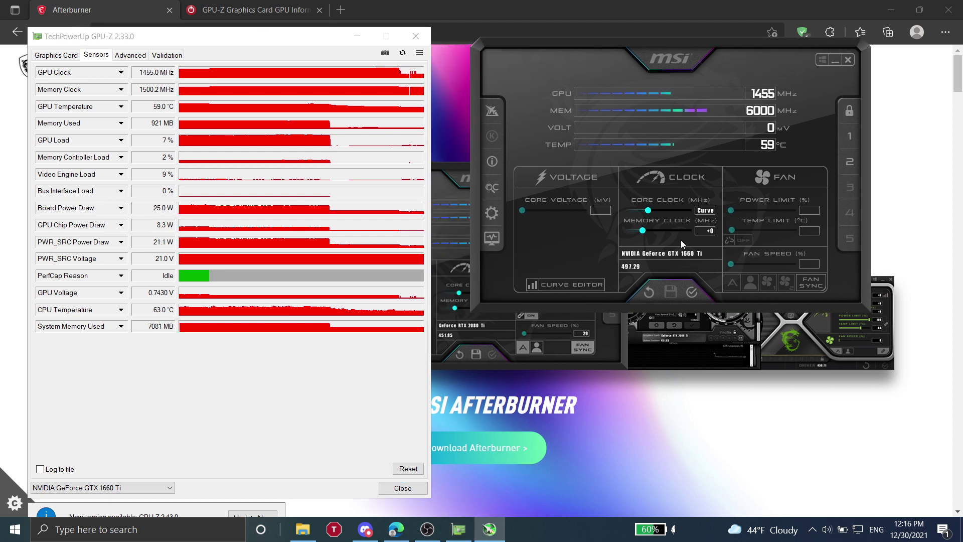
drag(598, 252, 599, 253)
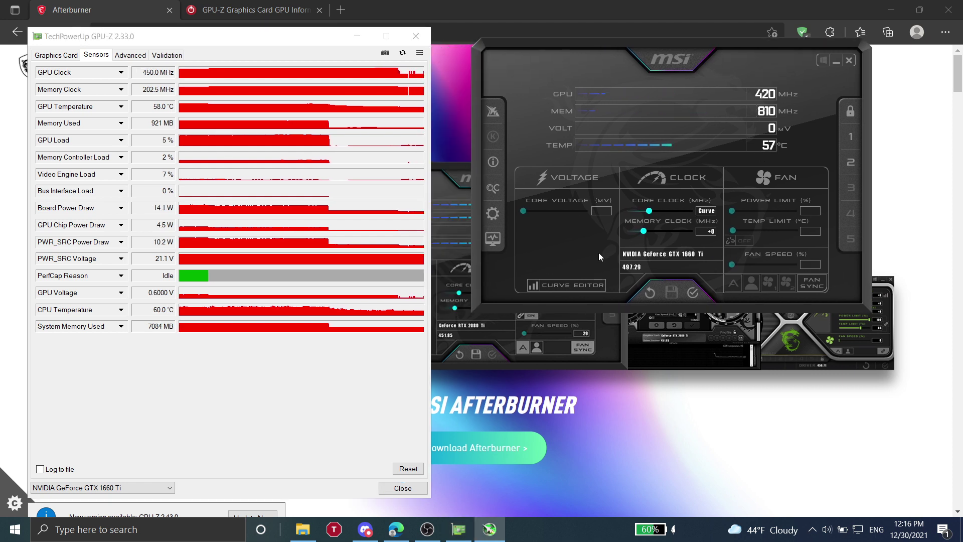
key(ctrl+f)
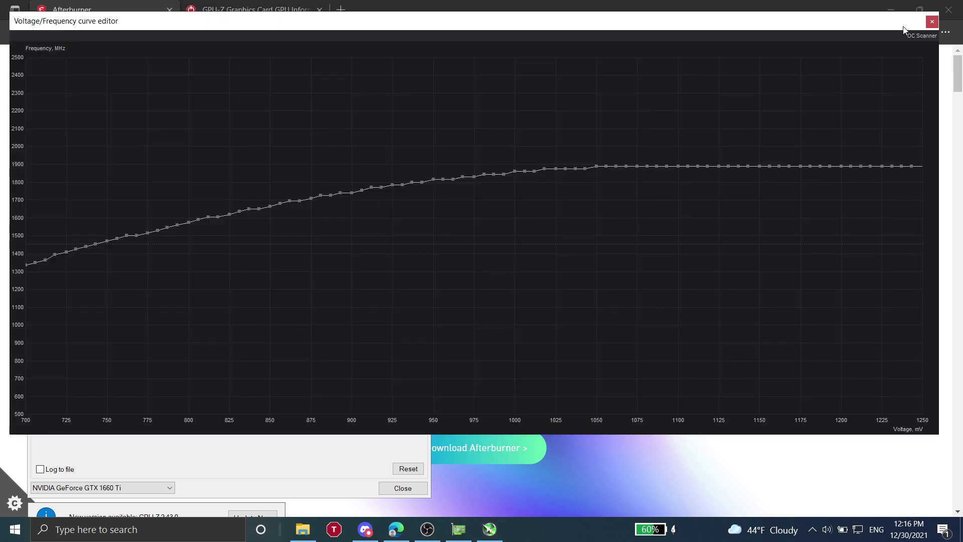
click(932, 21)
drag(680, 101, 734, 109)
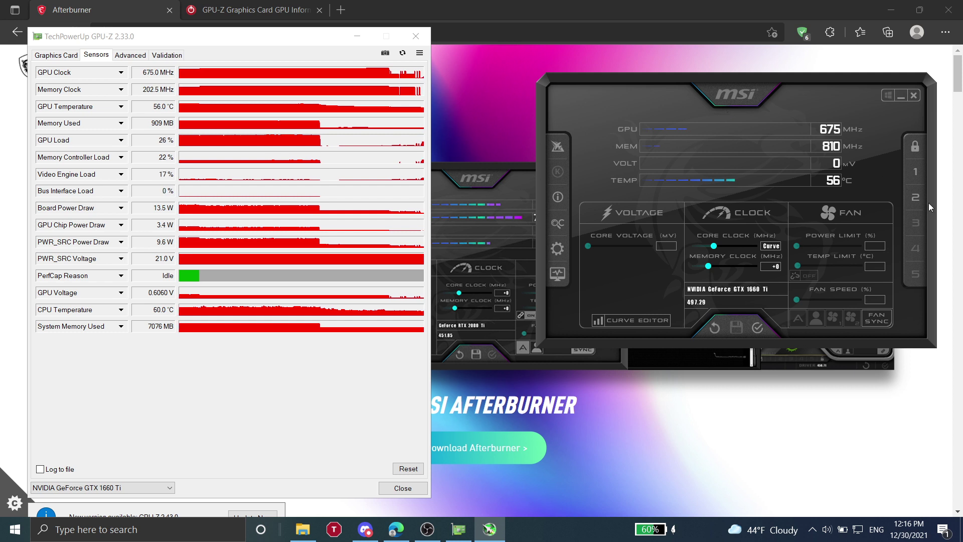
Load and apply profile 1 (+200 core, +400 memory), then view the raised curve
click(918, 182)
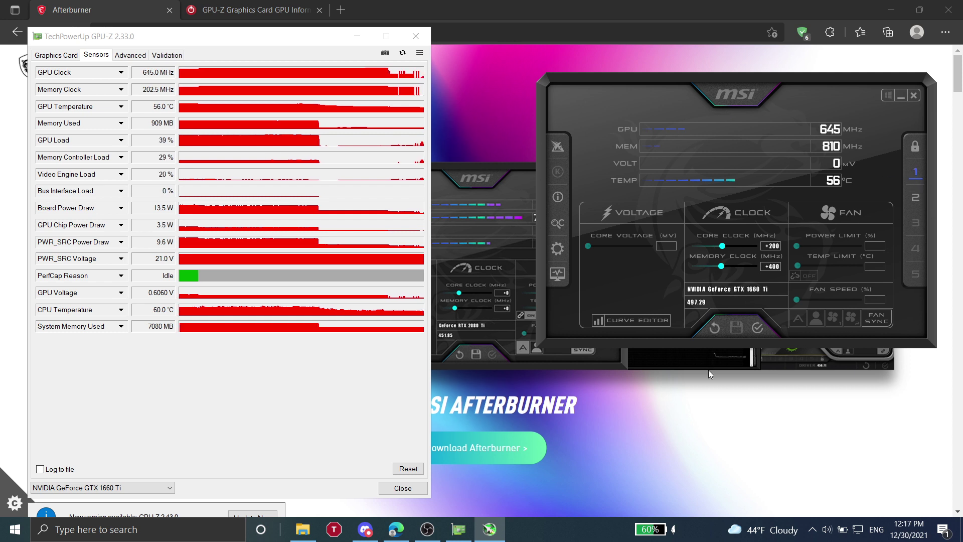
click(755, 327)
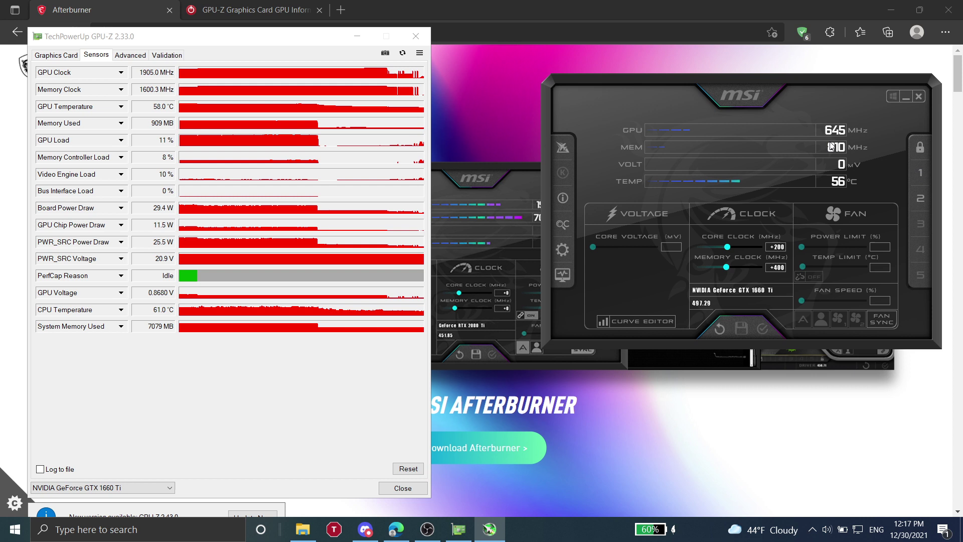
key(ctrl+f)
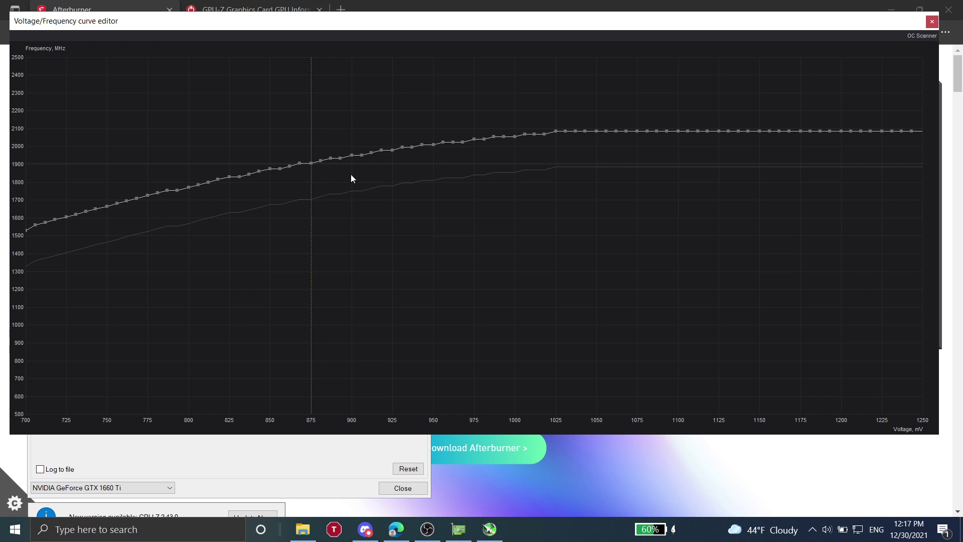
click(931, 21)
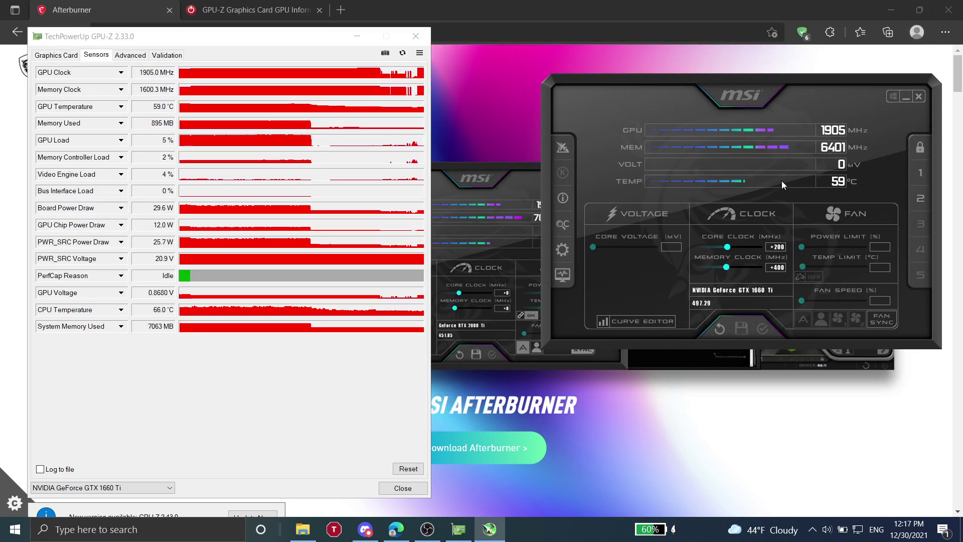